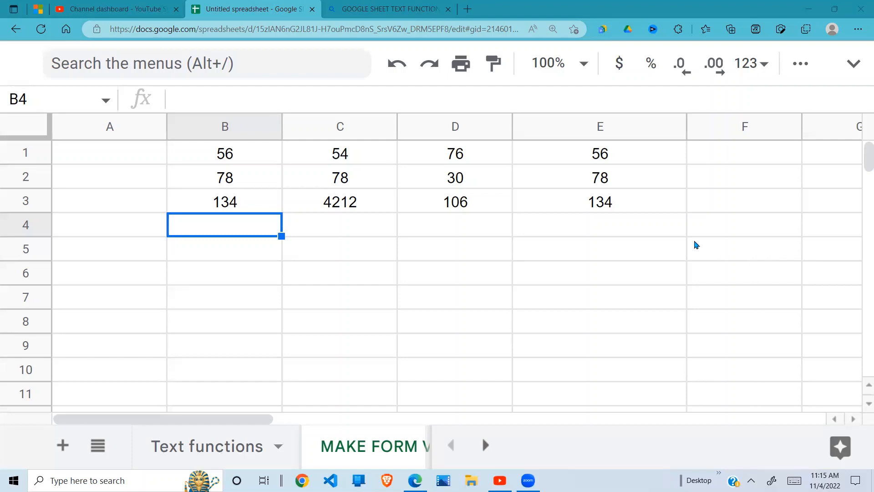
# Step: Examine the values in B1 and B2 and the formulas in the result cells B3, C3, D3 and E3
pyautogui.click(259, 211)
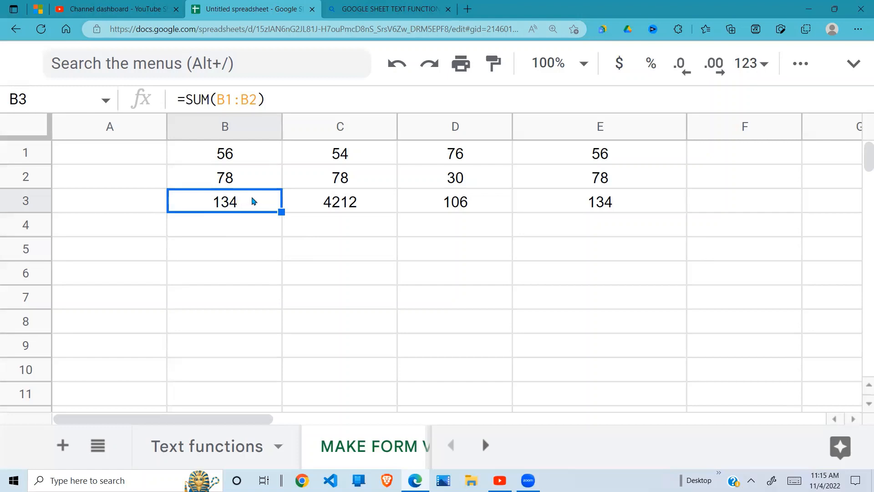
pyautogui.click(233, 157)
pyautogui.click(235, 184)
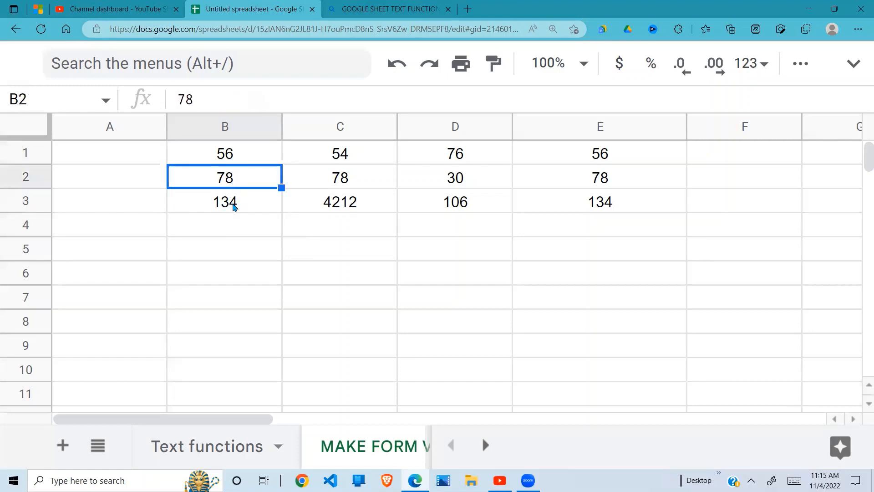
pyautogui.click(233, 205)
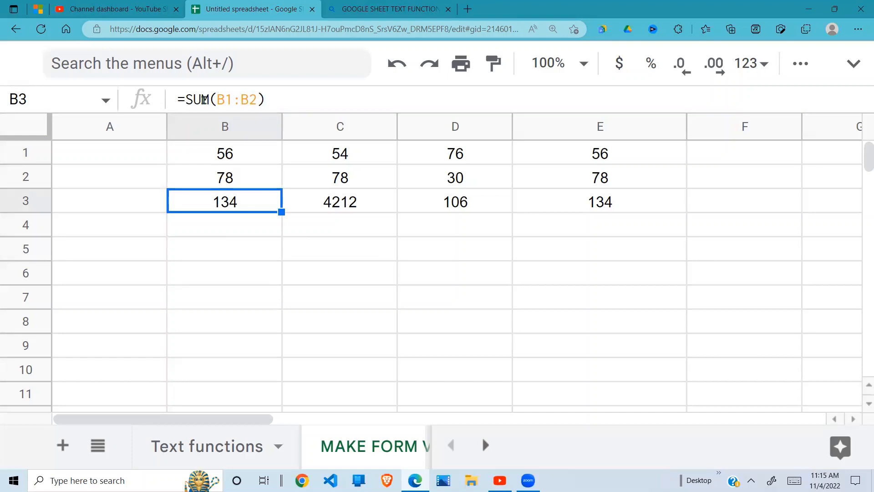
pyautogui.click(356, 208)
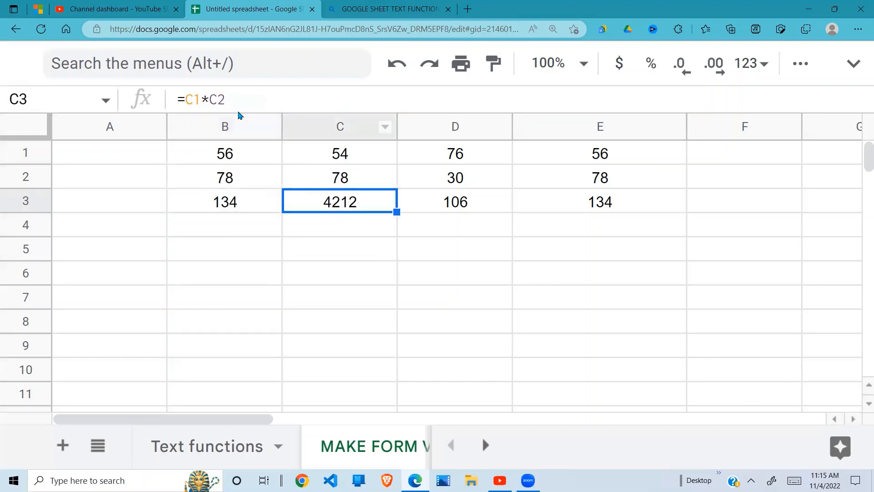
pyautogui.click(458, 205)
pyautogui.click(579, 207)
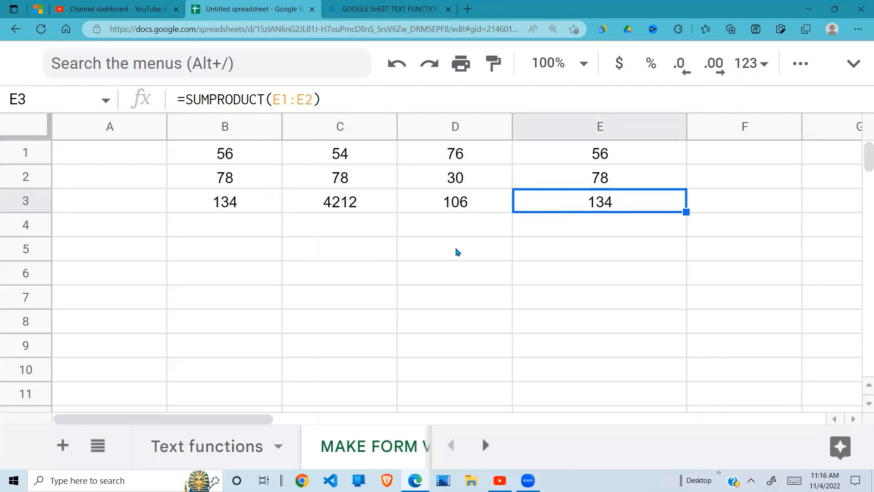
# Step: Turn the formulas in B3, C3 and D3 into plain text by adding an apostrophe before each equals sign
pyautogui.click(248, 206)
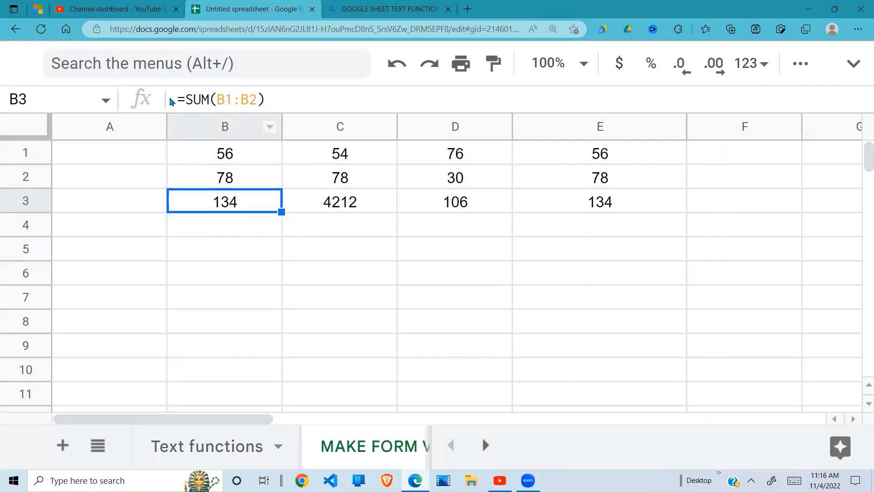
pyautogui.click(180, 99)
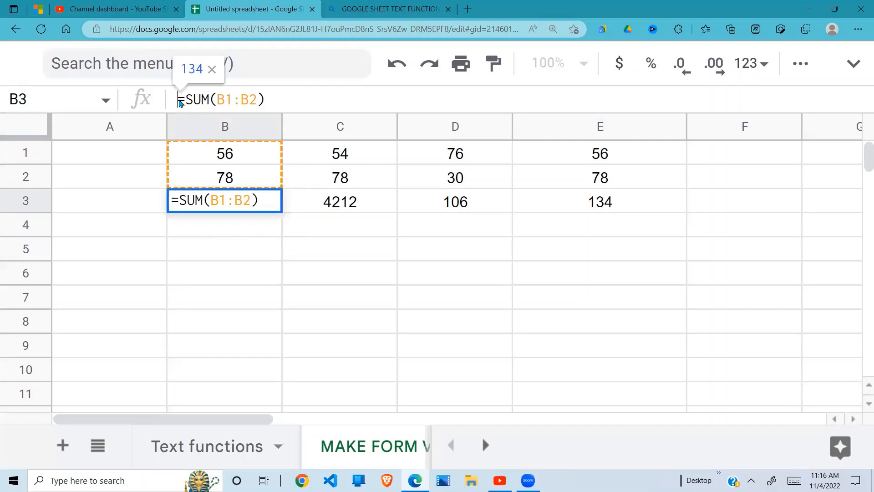
pyautogui.write("'")
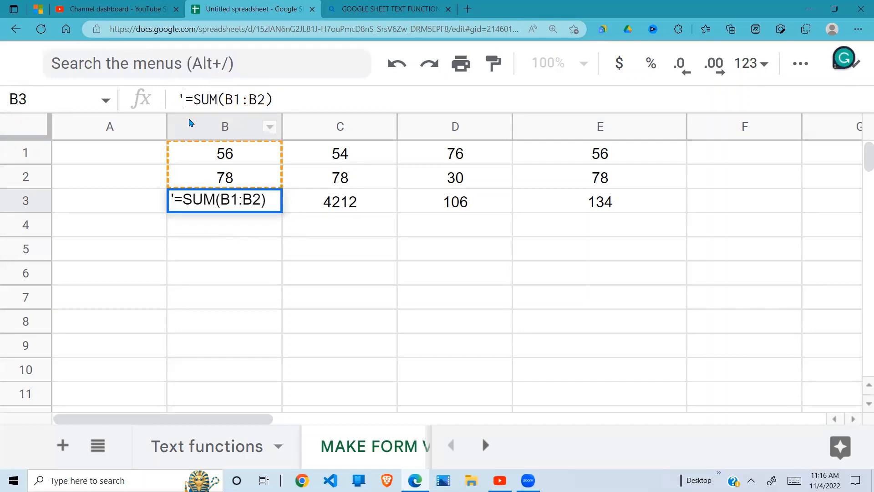
pyautogui.click(345, 206)
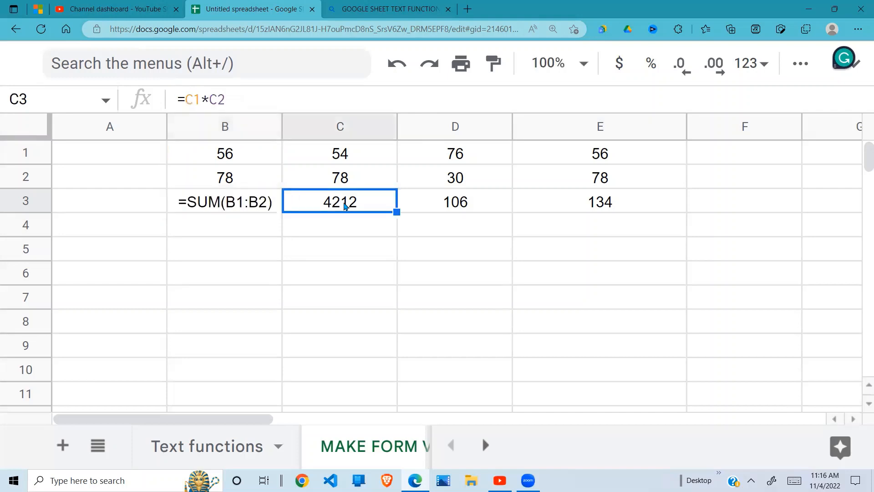
pyautogui.click(180, 99)
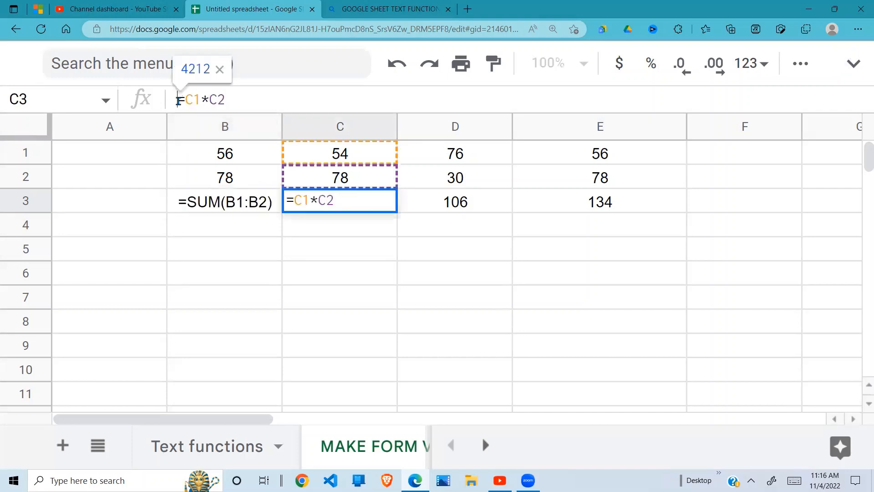
pyautogui.write("'")
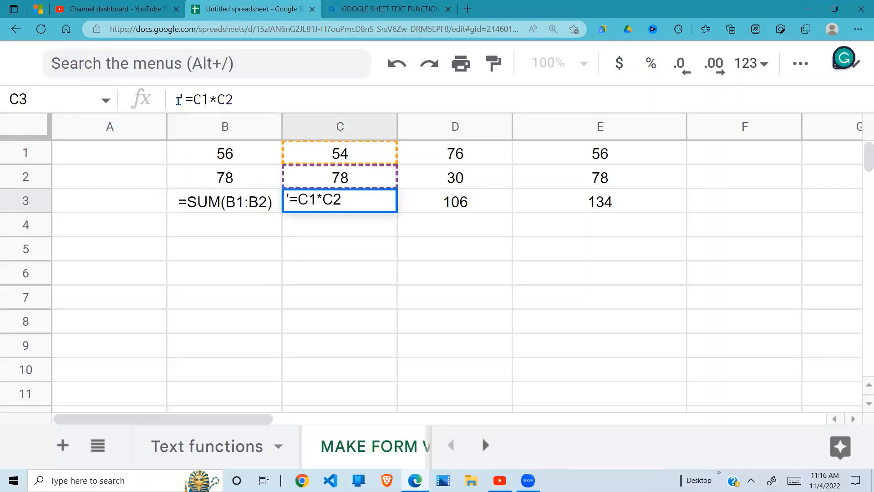
pyautogui.click(441, 201)
pyautogui.click(178, 99)
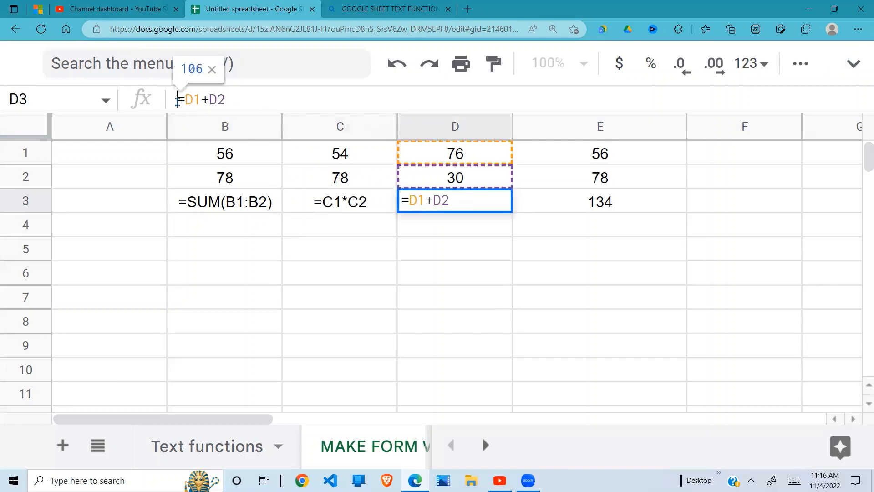
pyautogui.write("'")
pyautogui.press('Return')
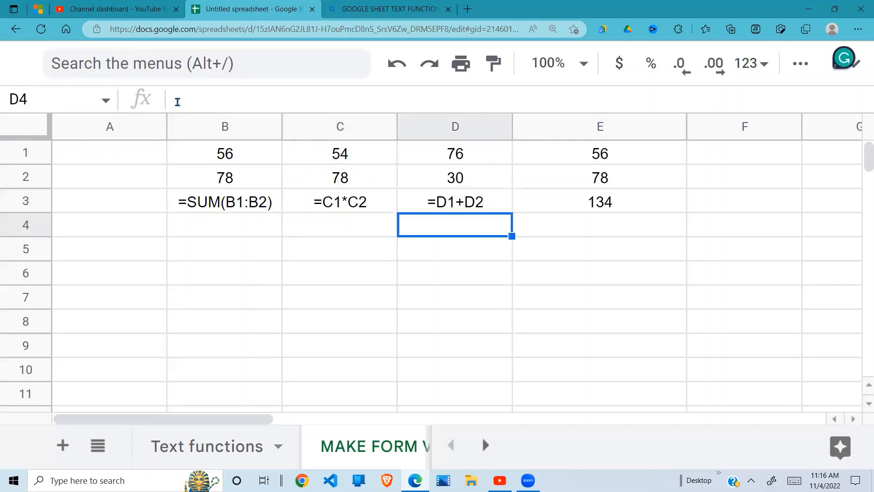
# Step: Review the text entries in B3 to D3 and compare them with the formula in E3
pyautogui.click(259, 227)
pyautogui.moveTo(258, 204); pyautogui.dragTo(456, 200)
pyautogui.click(574, 200)
pyautogui.click(213, 223)
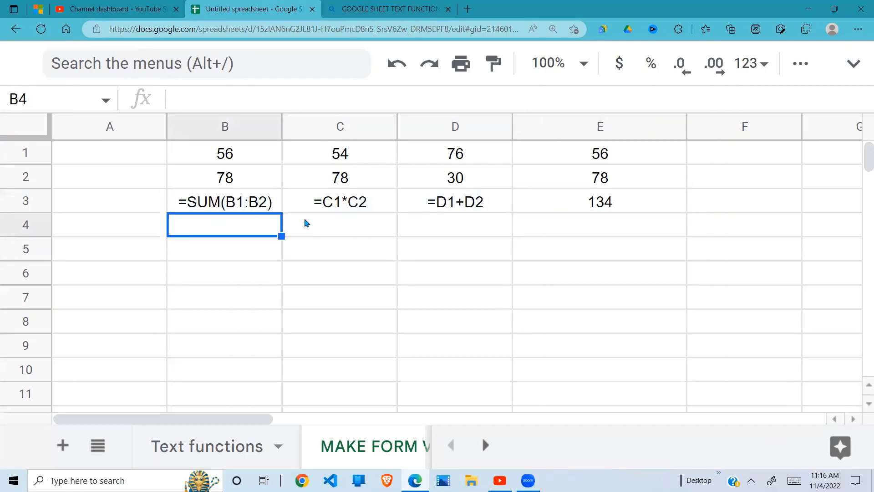
pyautogui.click(337, 208)
pyautogui.click(478, 204)
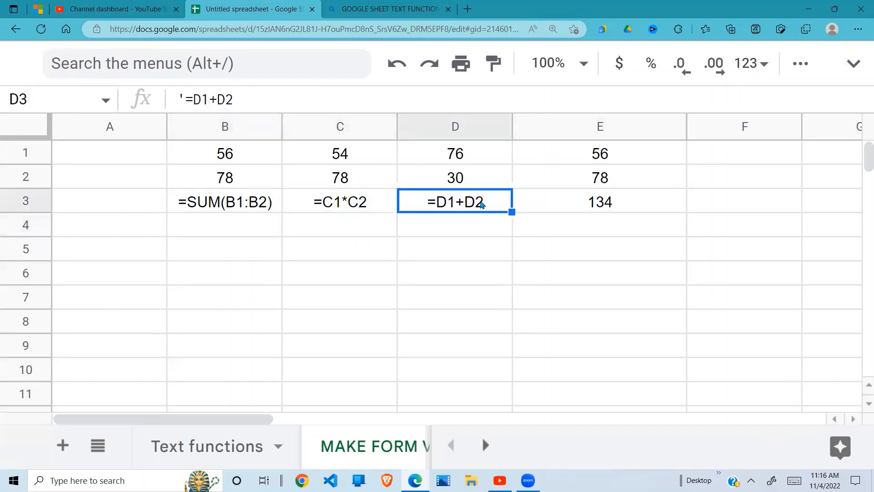
pyautogui.click(593, 209)
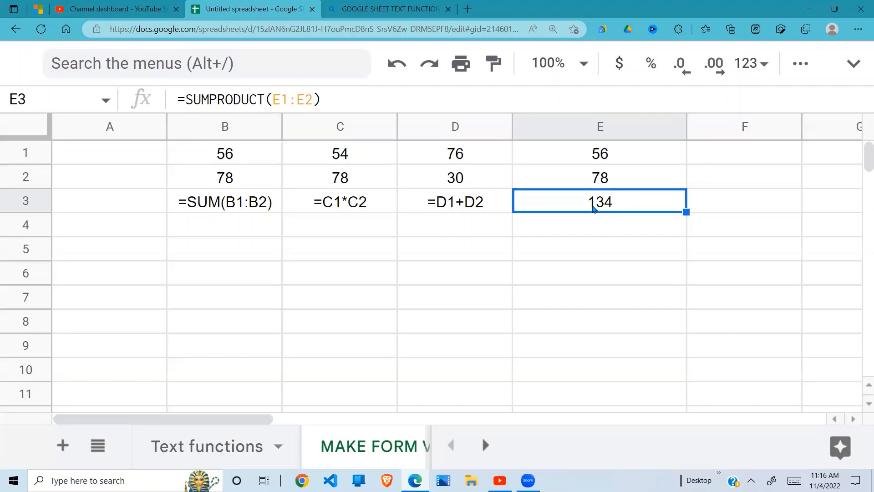
# Step: Remove the leading apostrophes from B3, C3 and D3 to restore their working formulas
pyautogui.click(250, 208)
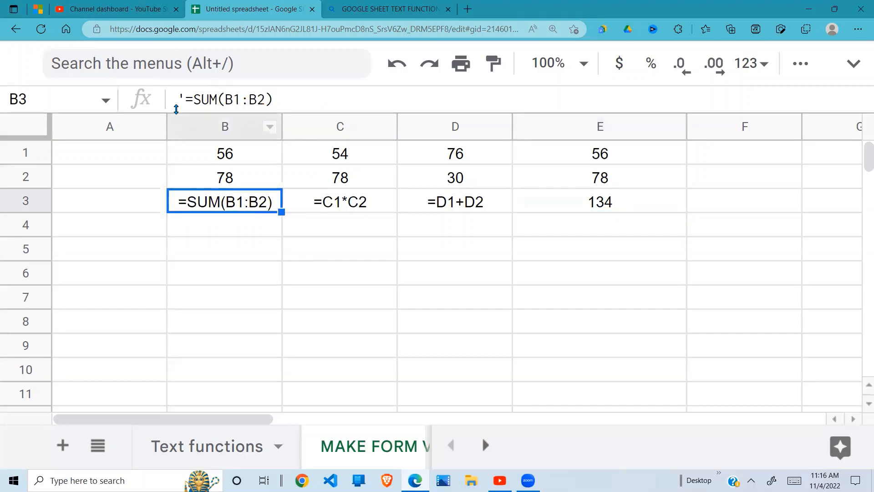
pyautogui.click(185, 100)
pyautogui.press('BackSpace')
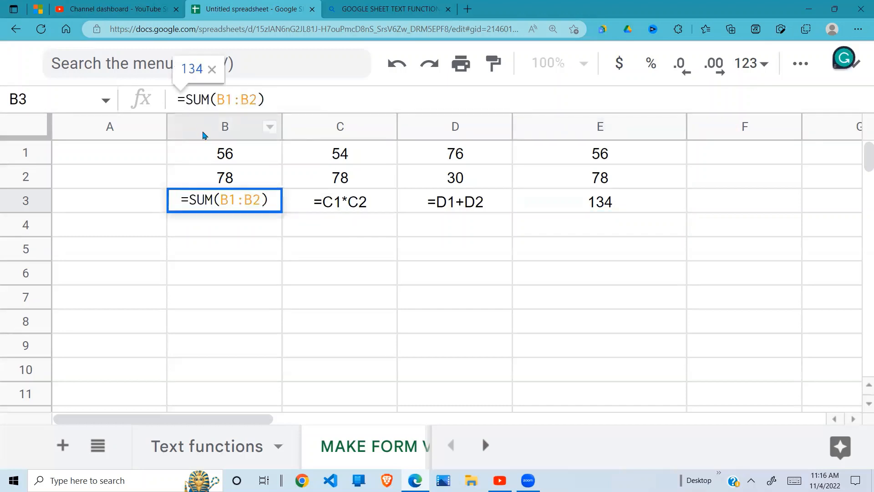
pyautogui.press('Return')
pyautogui.click(371, 210)
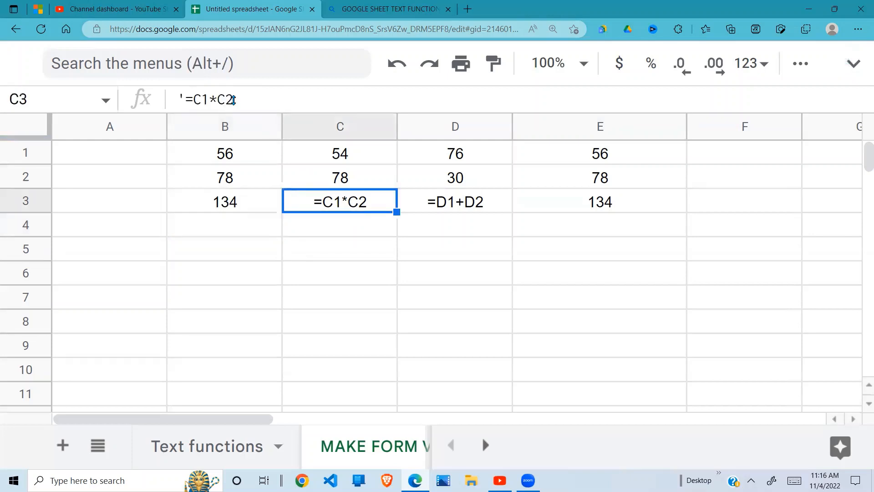
pyautogui.click(183, 99)
pyautogui.press('BackSpace')
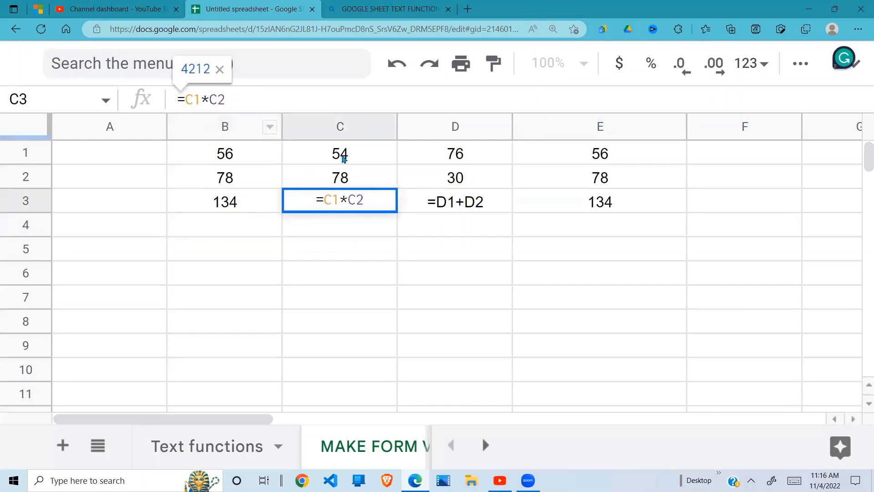
pyautogui.click(454, 200)
pyautogui.doubleClick(455, 200)
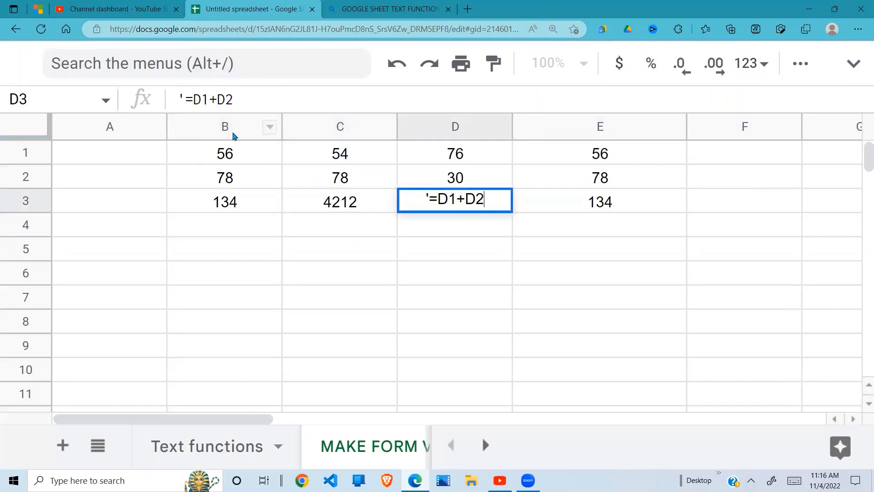
pyautogui.click(184, 99)
pyautogui.press('BackSpace')
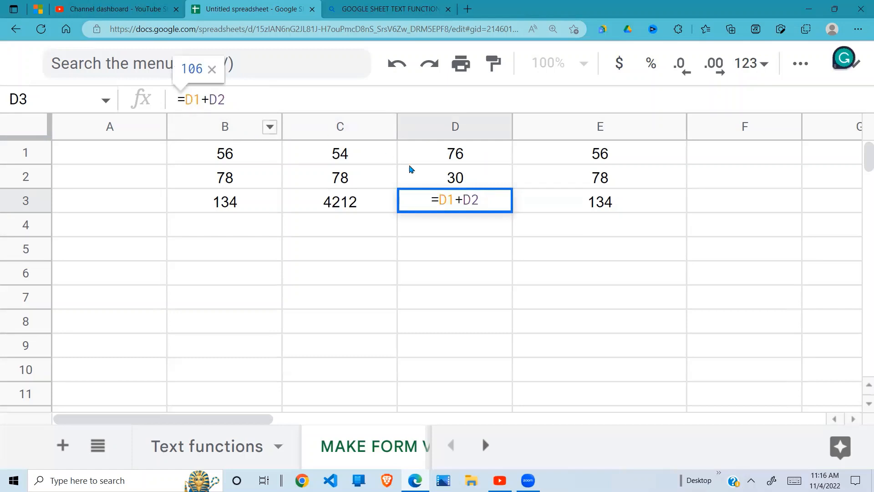
pyautogui.press('Return')
pyautogui.click(528, 248)
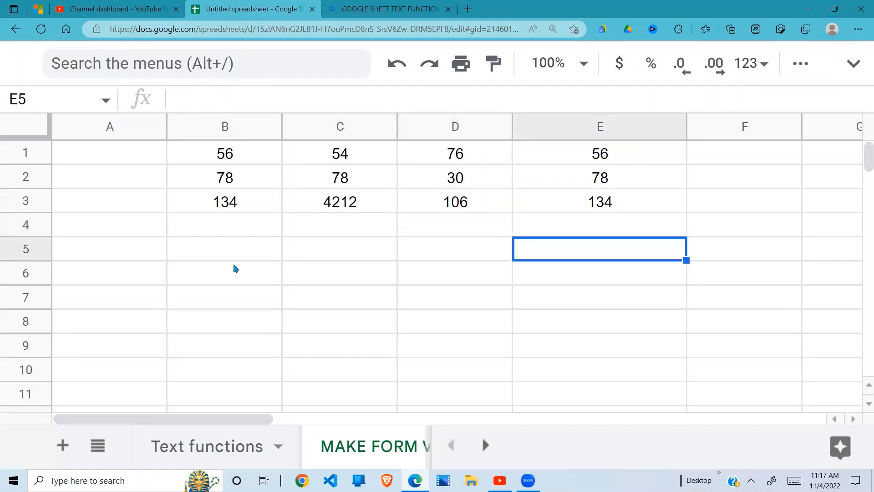
# Step: Enter =FORMULATEXT(B3) in cell B6 to return the formula of B3 as text
pyautogui.click(216, 269)
pyautogui.write('=')
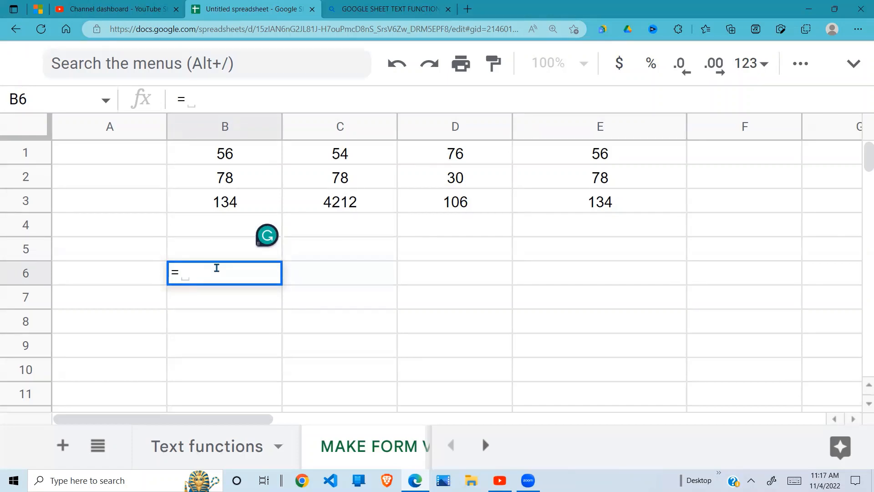
pyautogui.write('FORMULA')
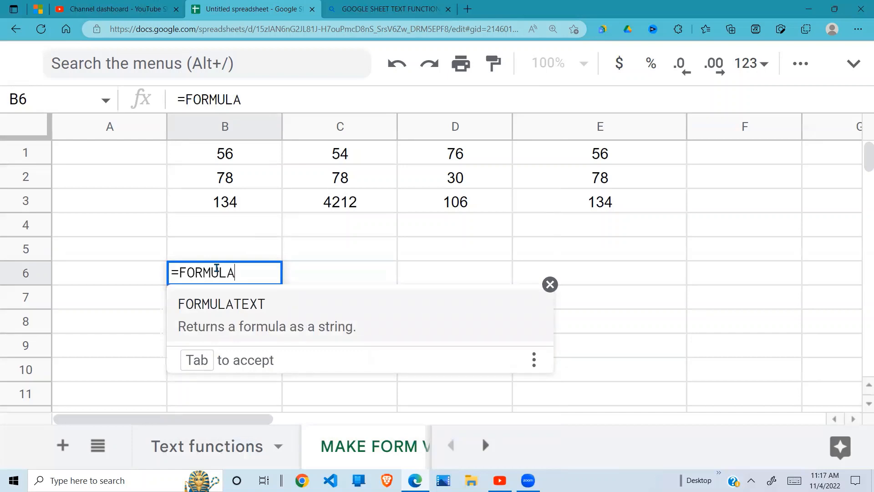
pyautogui.press('Tab')
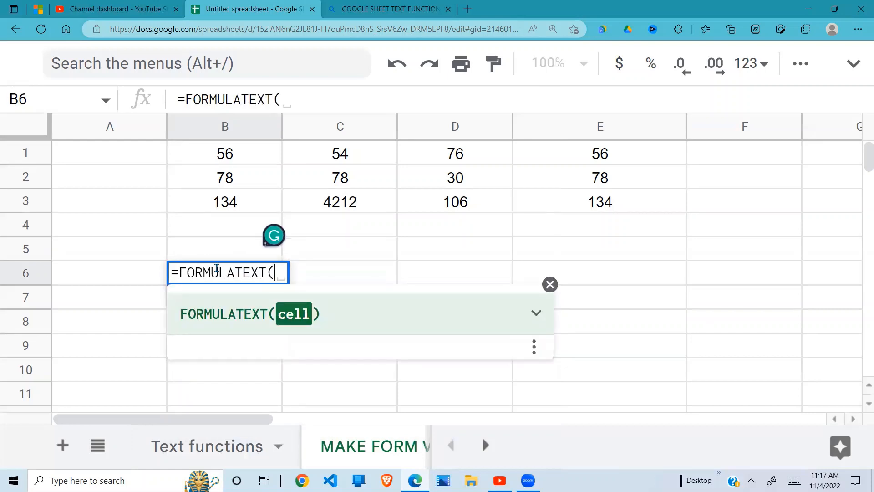
pyautogui.click(244, 211)
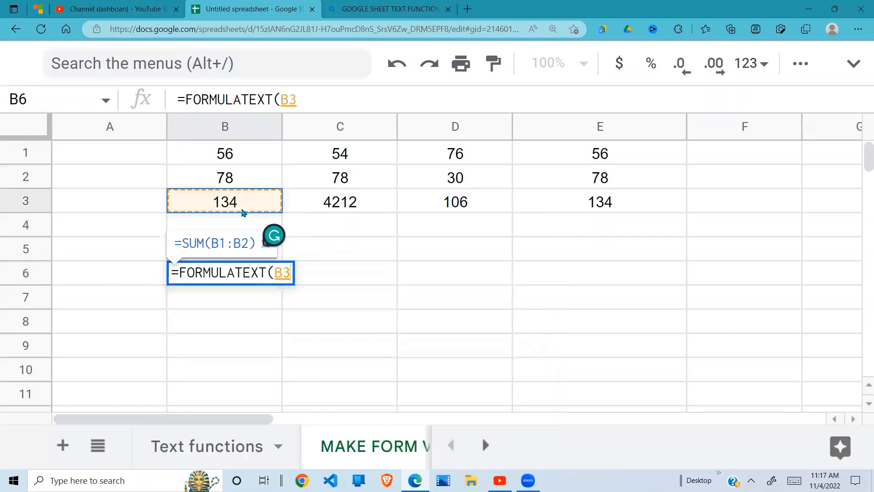
pyautogui.press('Return')
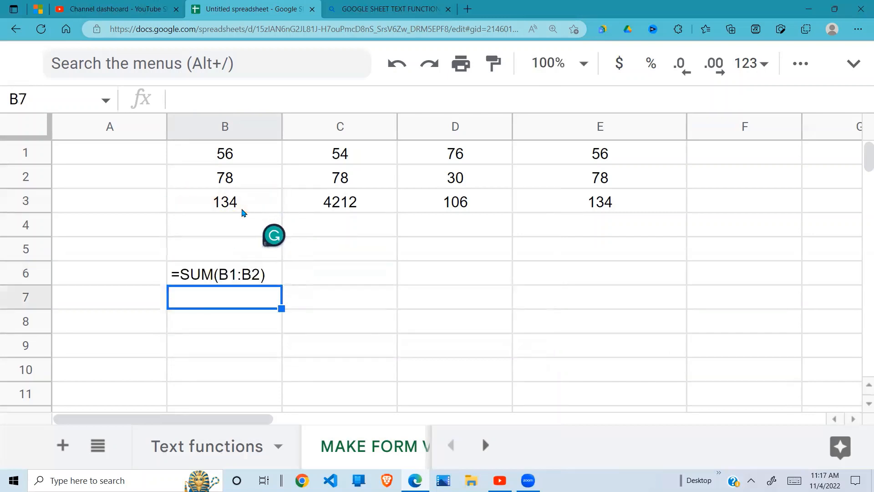
# Step: Fill the FORMULATEXT formula from B6 across through E6
pyautogui.click(235, 279)
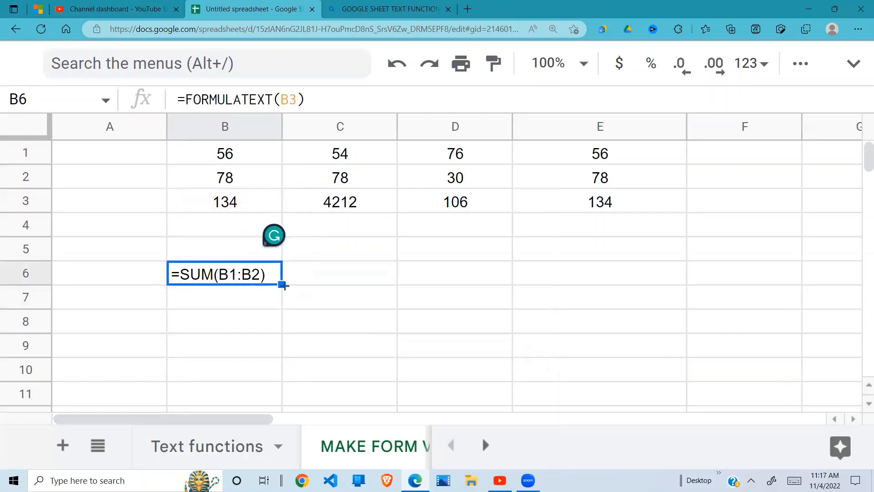
pyautogui.moveTo(283, 285); pyautogui.dragTo(610, 277)
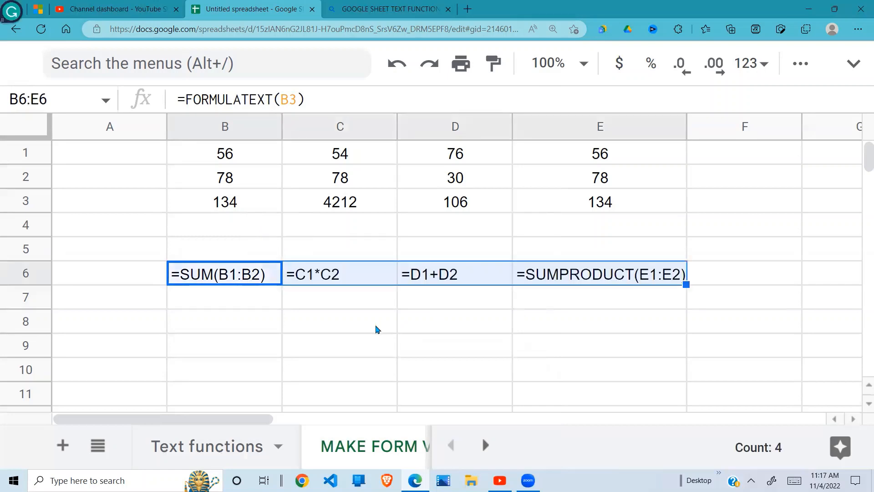
pyautogui.click(273, 343)
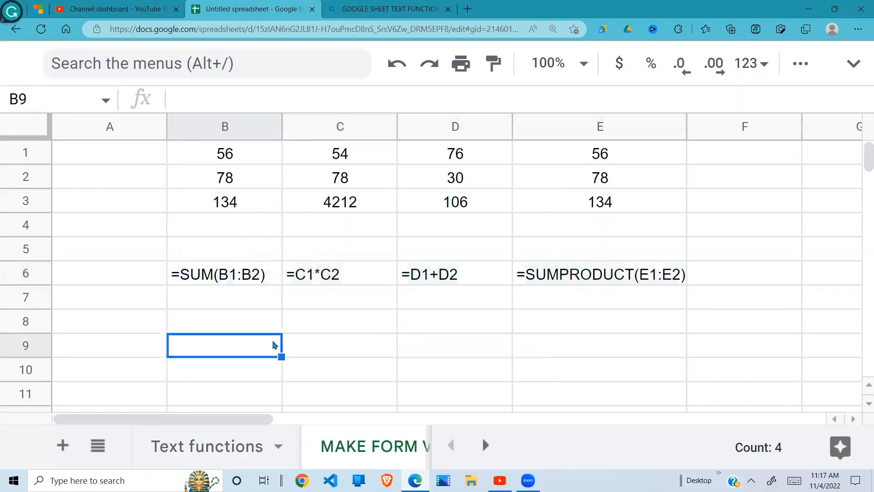
# Step: Inspect the FORMULATEXT formulas in B6 to E6 and highlight the range B6:E7
pyautogui.click(400, 326)
pyautogui.click(239, 283)
pyautogui.click(321, 287)
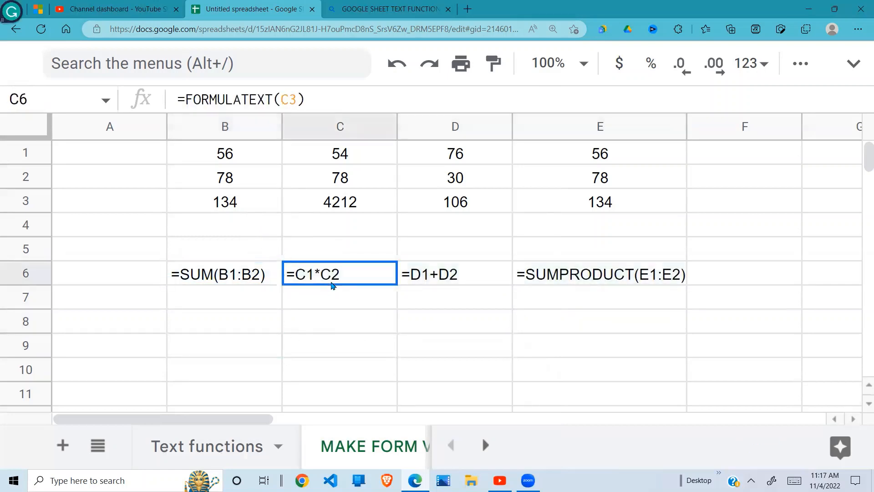
pyautogui.click(456, 294)
pyautogui.click(611, 279)
pyautogui.click(449, 273)
pyautogui.click(359, 275)
pyautogui.click(228, 274)
pyautogui.click(515, 276)
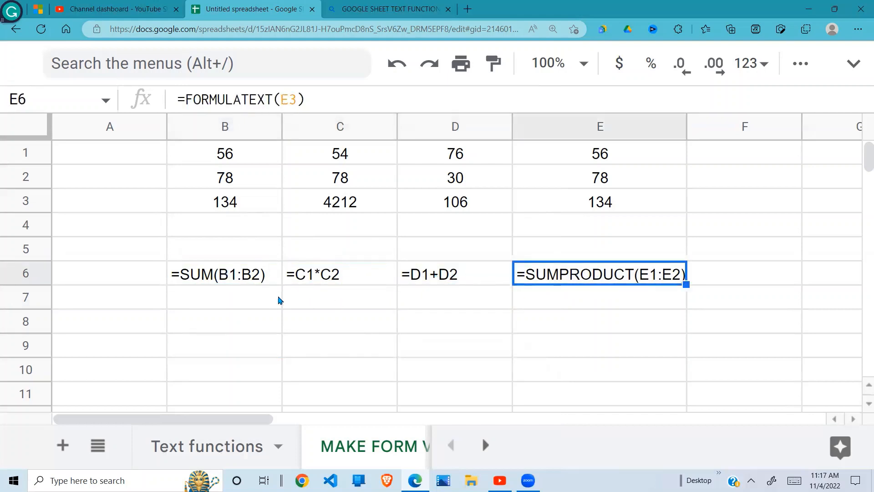
pyautogui.click(241, 281)
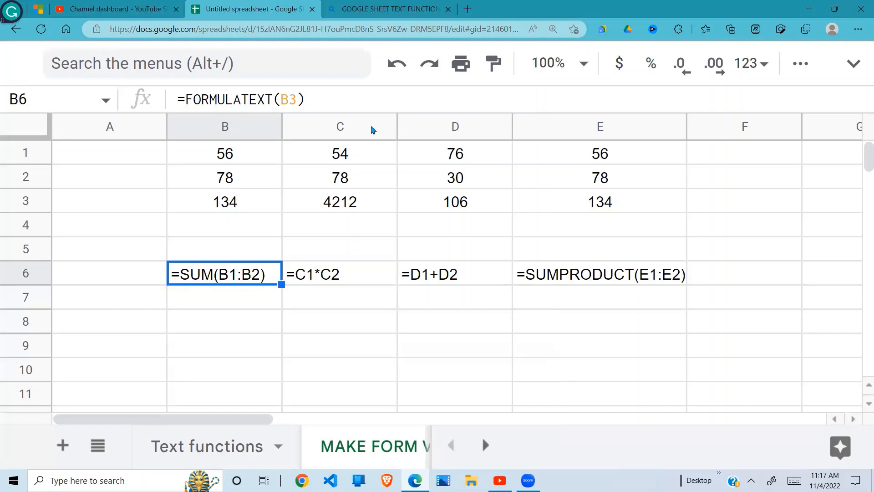
pyautogui.click(302, 326)
pyautogui.moveTo(251, 279); pyautogui.dragTo(654, 296)
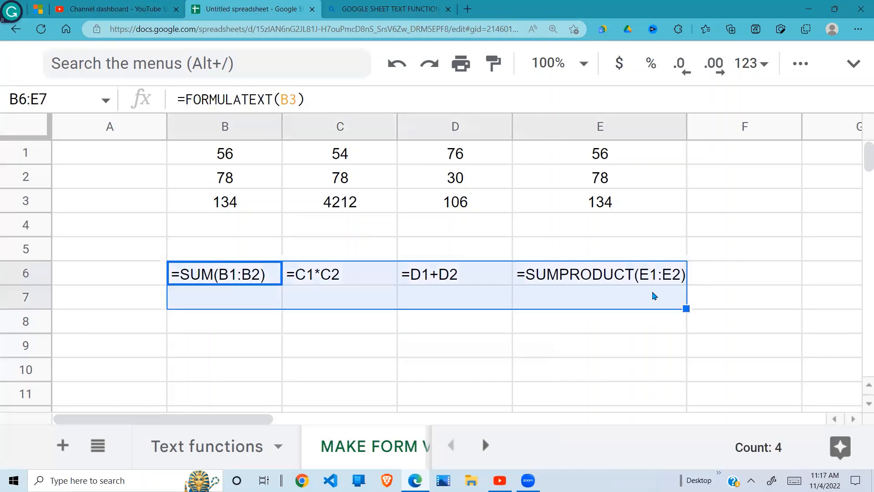
# Step: Delete the FORMULATEXT formulas from the range B6:E7
pyautogui.click(313, 346)
pyautogui.moveTo(244, 280); pyautogui.dragTo(632, 300)
pyautogui.press('Delete')
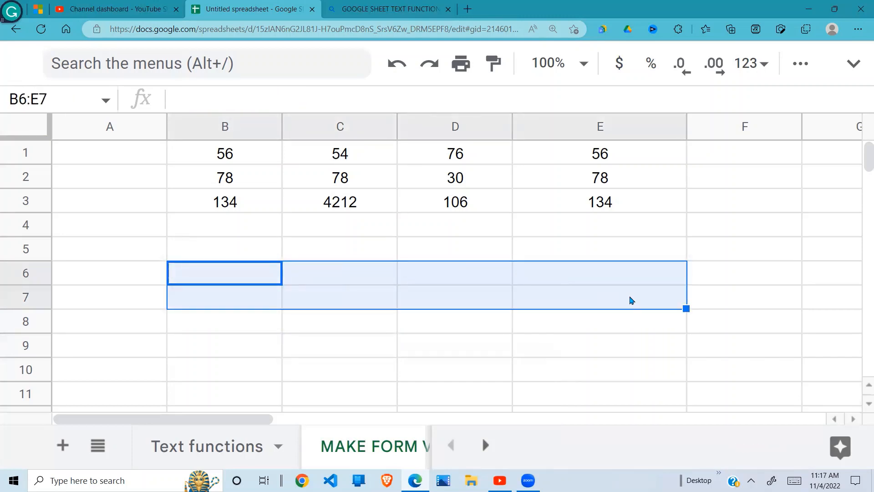
pyautogui.click(337, 349)
pyautogui.click(242, 291)
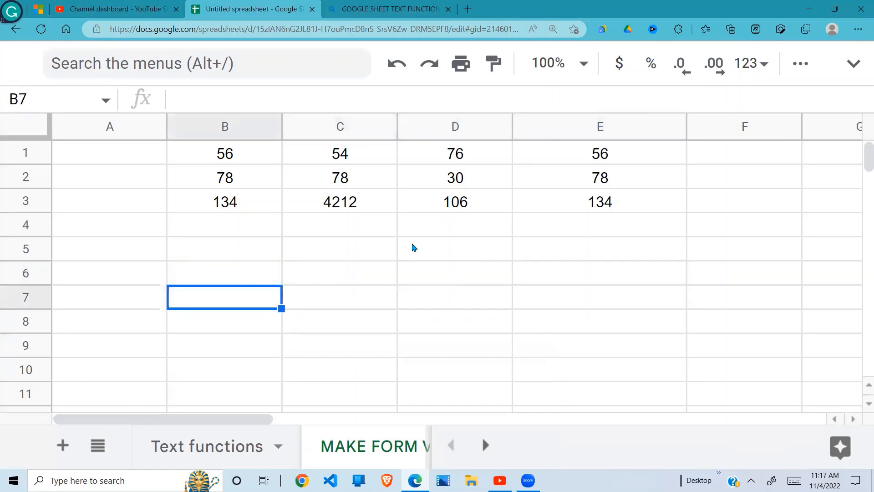
# Step: Bring back the hidden menu bar and turn on the Formulas view so calculated cells show their formulas
pyautogui.click(855, 65)
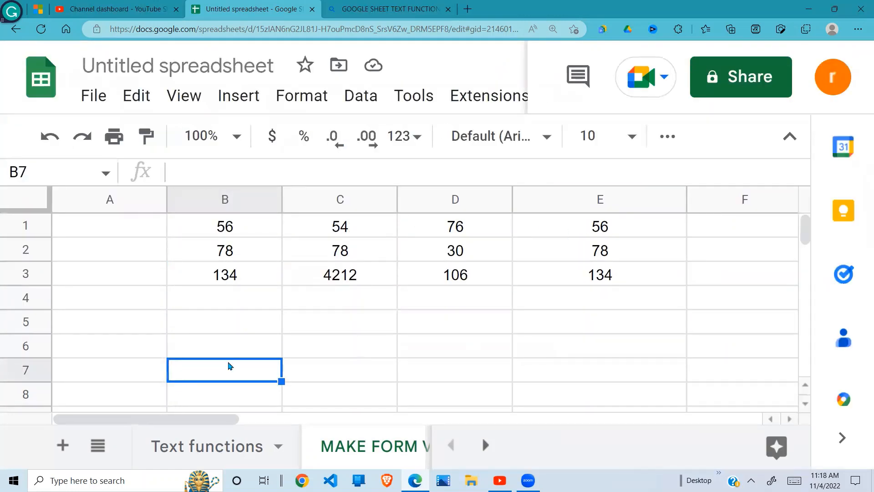
pyautogui.click(195, 104)
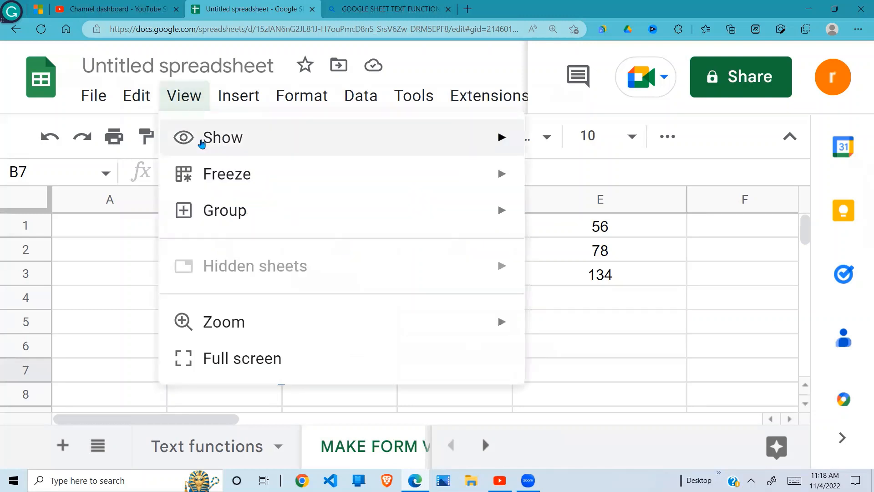
pyautogui.moveTo(211, 143)
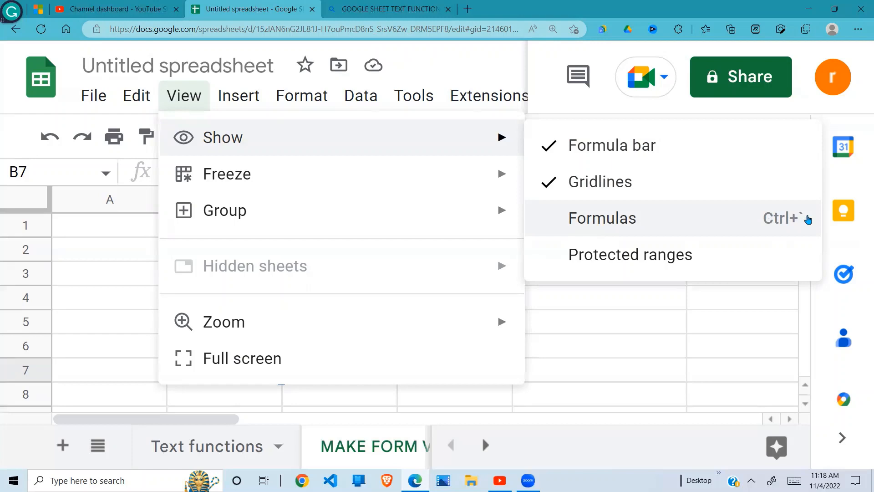
pyautogui.click(605, 227)
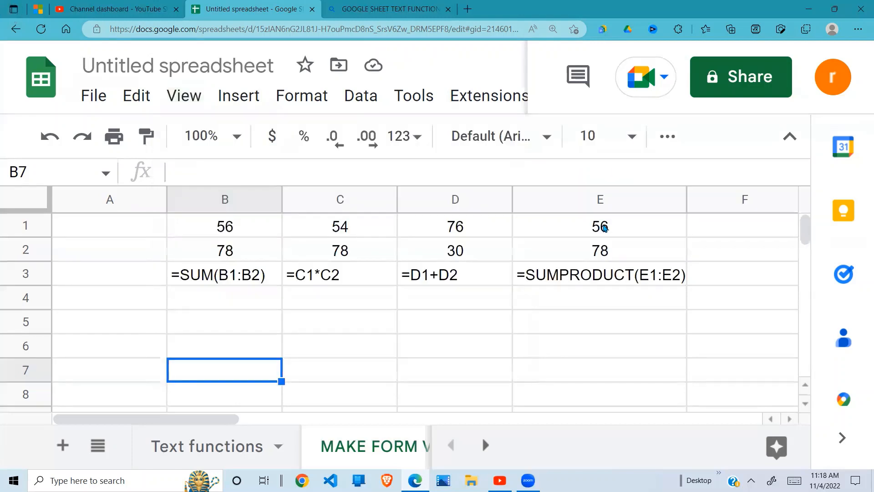
# Step: Examine the formulas displayed in cells B3, C3, D3 and E3
pyautogui.click(246, 305)
pyautogui.click(246, 271)
pyautogui.click(327, 273)
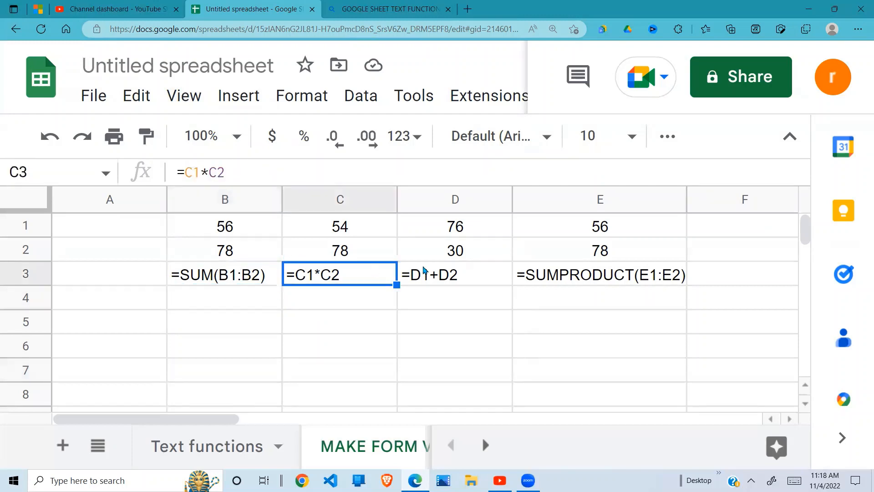
pyautogui.click(453, 272)
pyautogui.click(567, 269)
pyautogui.click(408, 321)
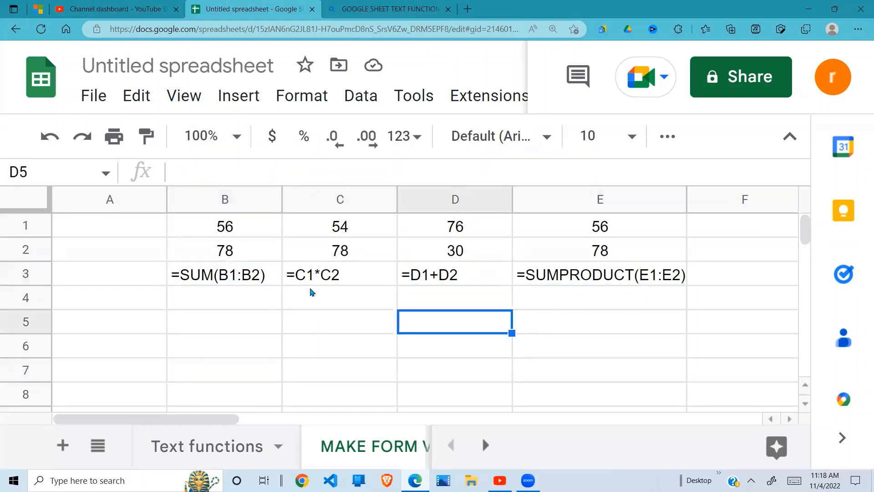
pyautogui.click(299, 278)
pyautogui.click(263, 278)
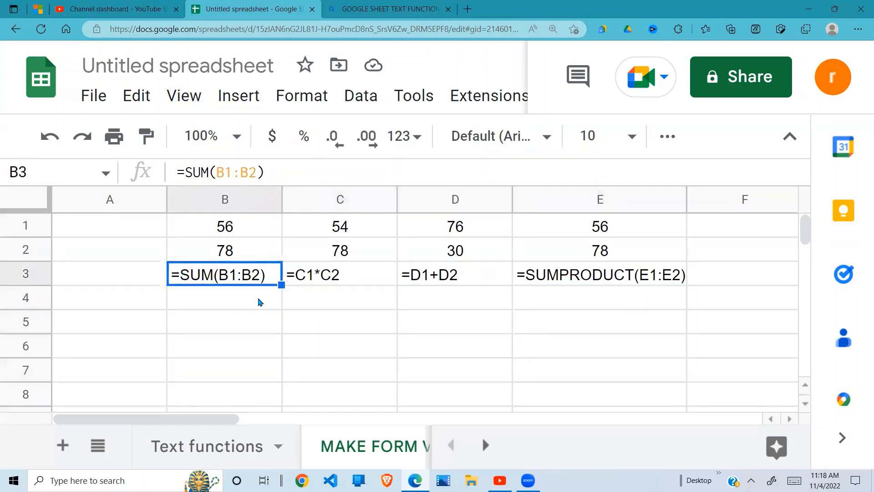
# Step: Turn off the Formulas view to show calculated results, and select the range B3:E4
pyautogui.click(181, 95)
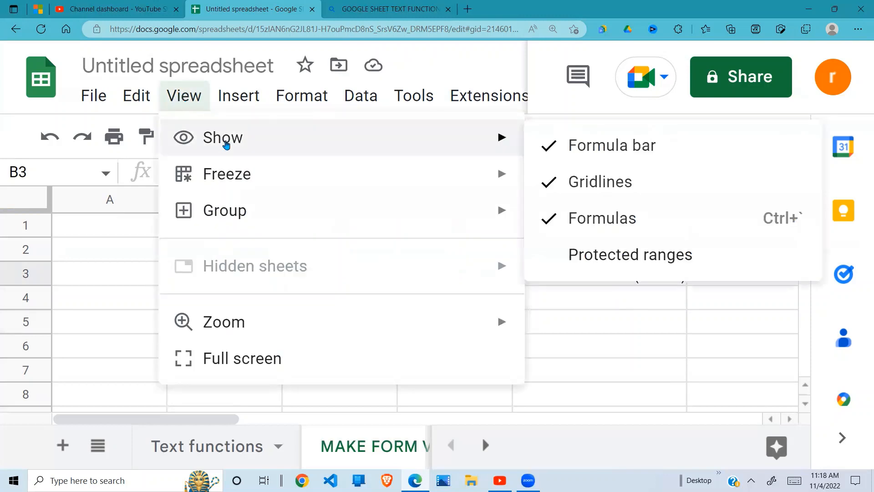
pyautogui.click(586, 224)
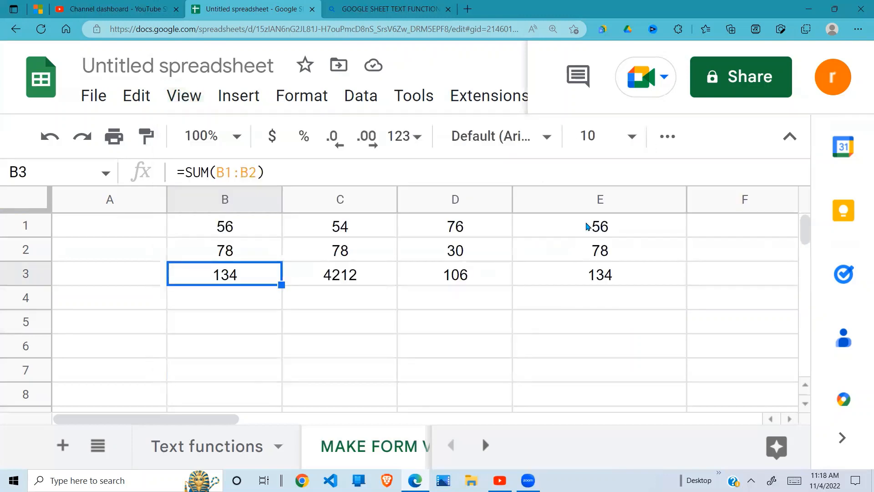
pyautogui.click(250, 288)
pyautogui.moveTo(249, 278); pyautogui.dragTo(628, 296)
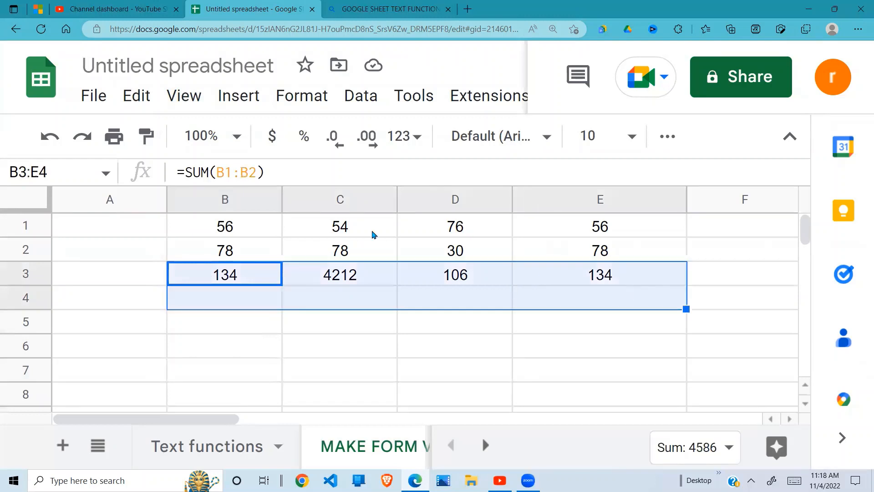
# Step: Turn the Formulas view on again for the sheet and move the selection to the empty cell B6
pyautogui.click(184, 96)
pyautogui.moveTo(356, 135)
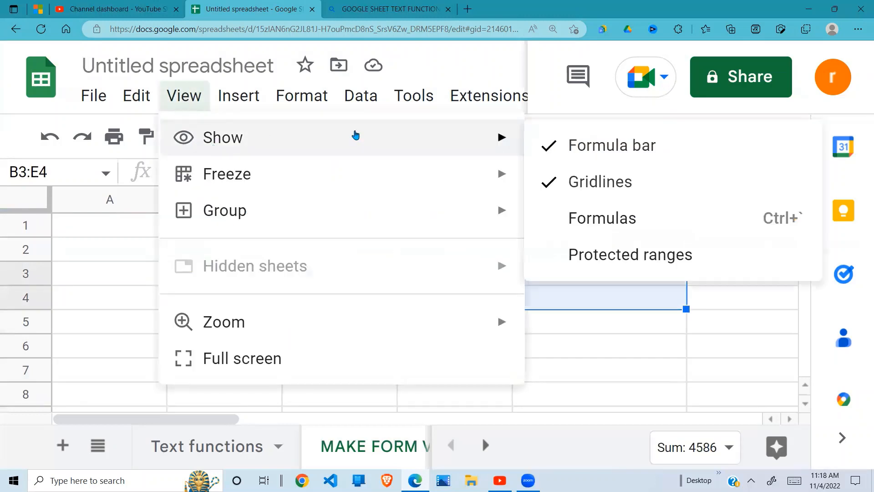
pyautogui.click(583, 219)
pyautogui.click(353, 331)
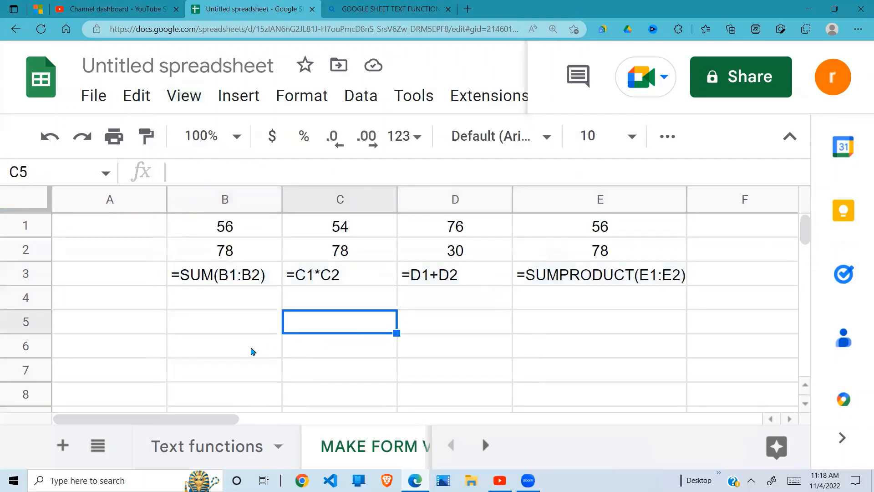
pyautogui.click(256, 356)
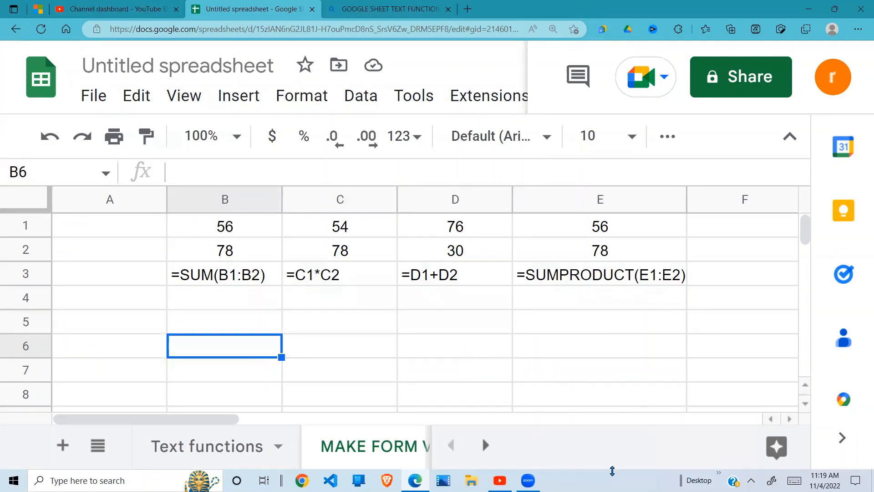
pyautogui.click(612, 471)
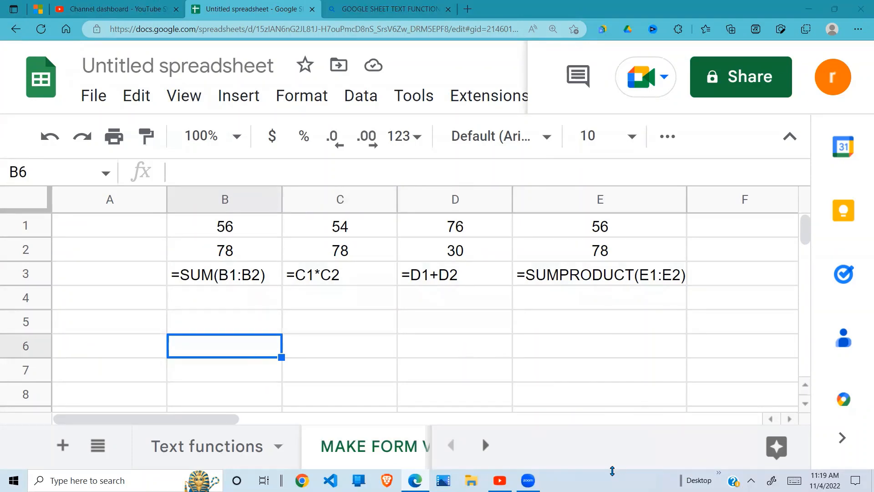